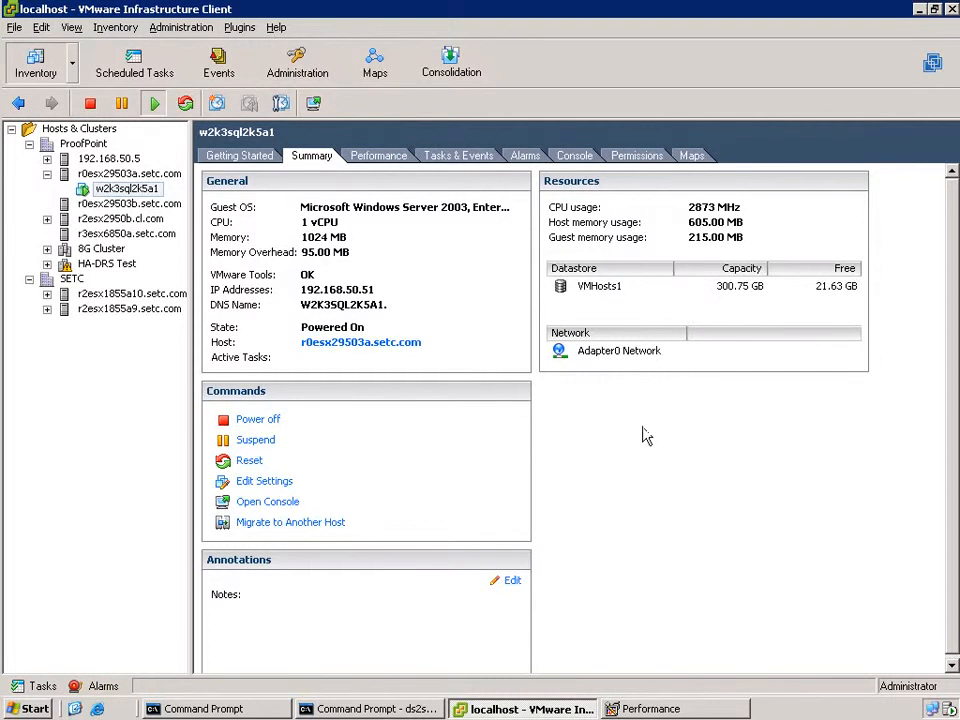
# - Start migrating w2k3sql2k5a1 toward host r0esx29503b.setc.com in ProofPoint, then cancel the migration
pyautogui.rightClick(150, 190)
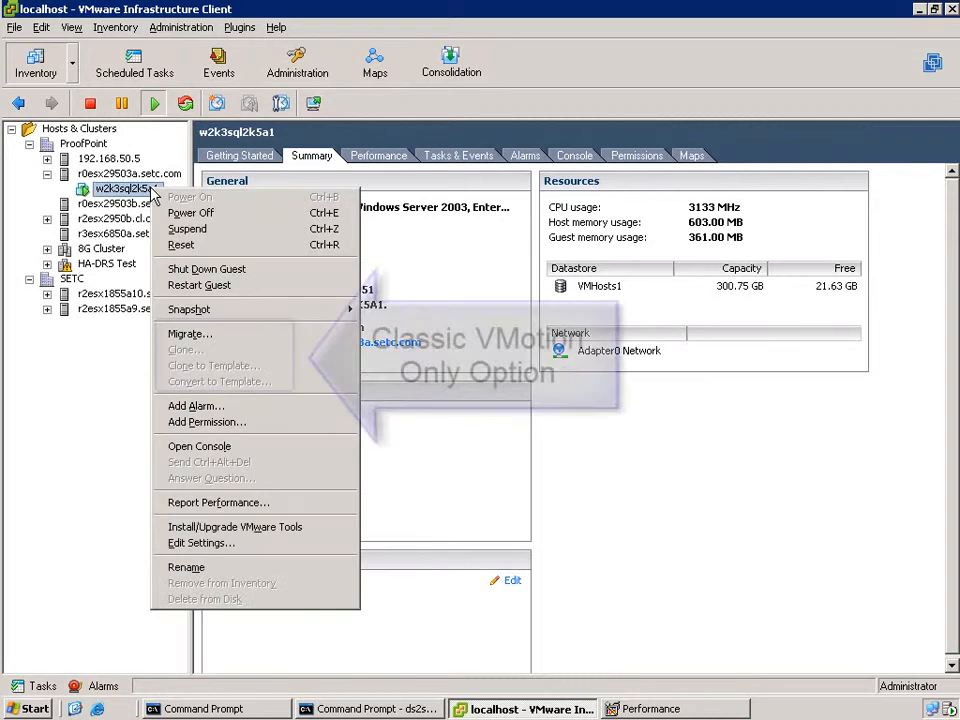
pyautogui.click(185, 336)
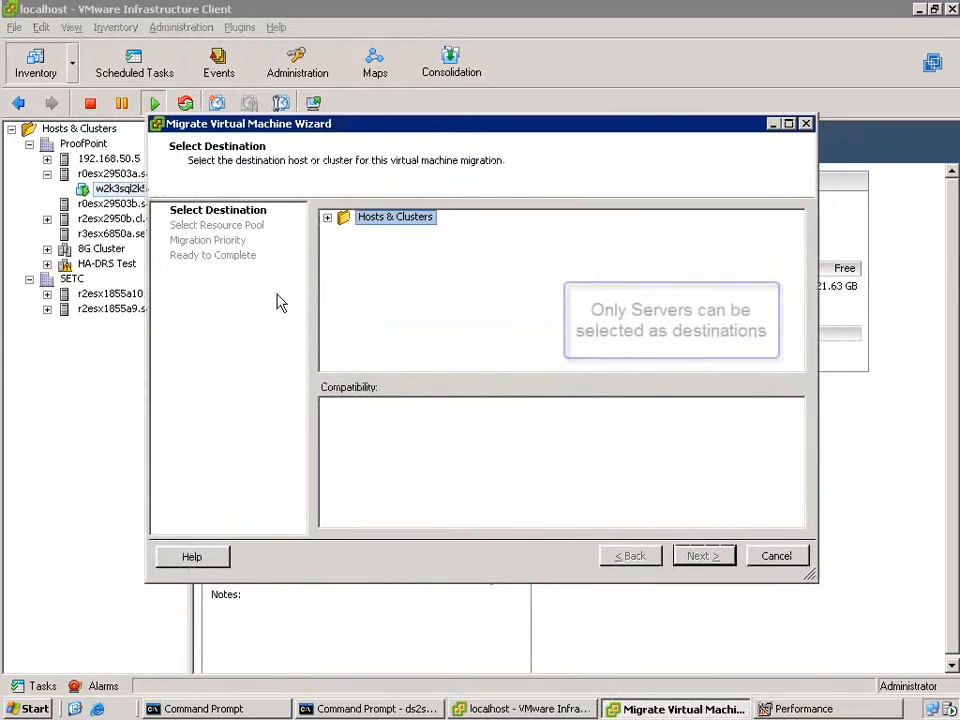
pyautogui.click(327, 218)
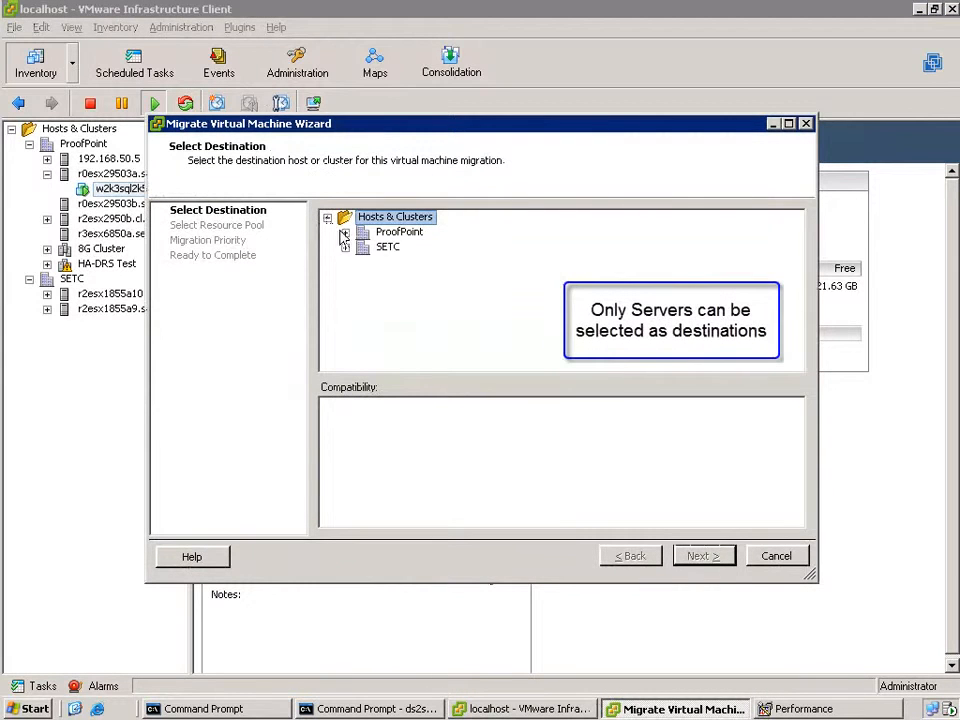
pyautogui.click(345, 232)
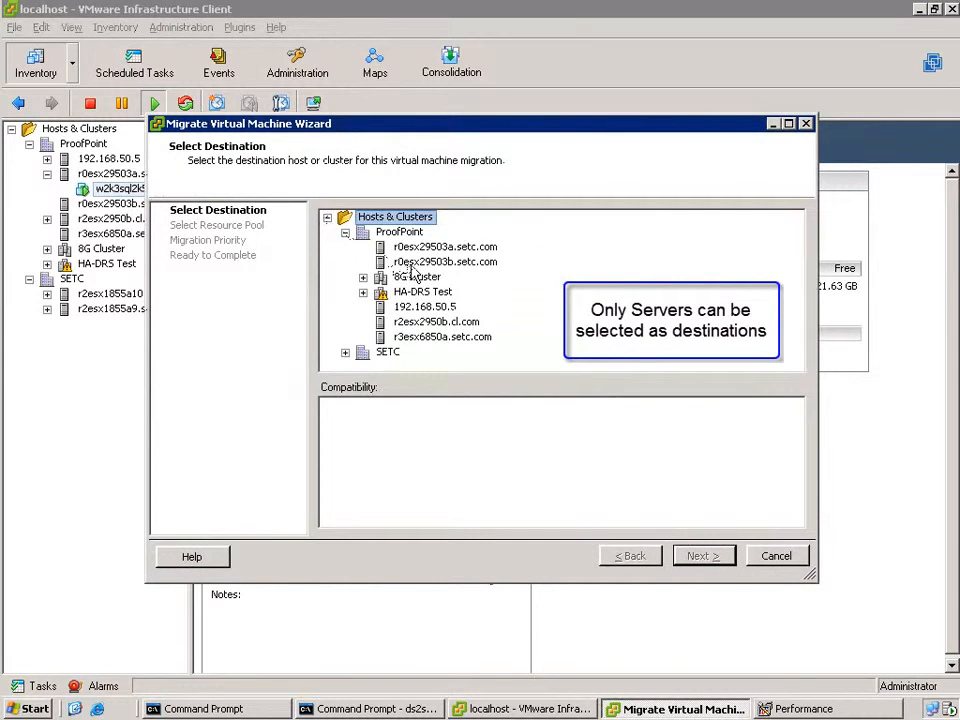
pyautogui.click(485, 264)
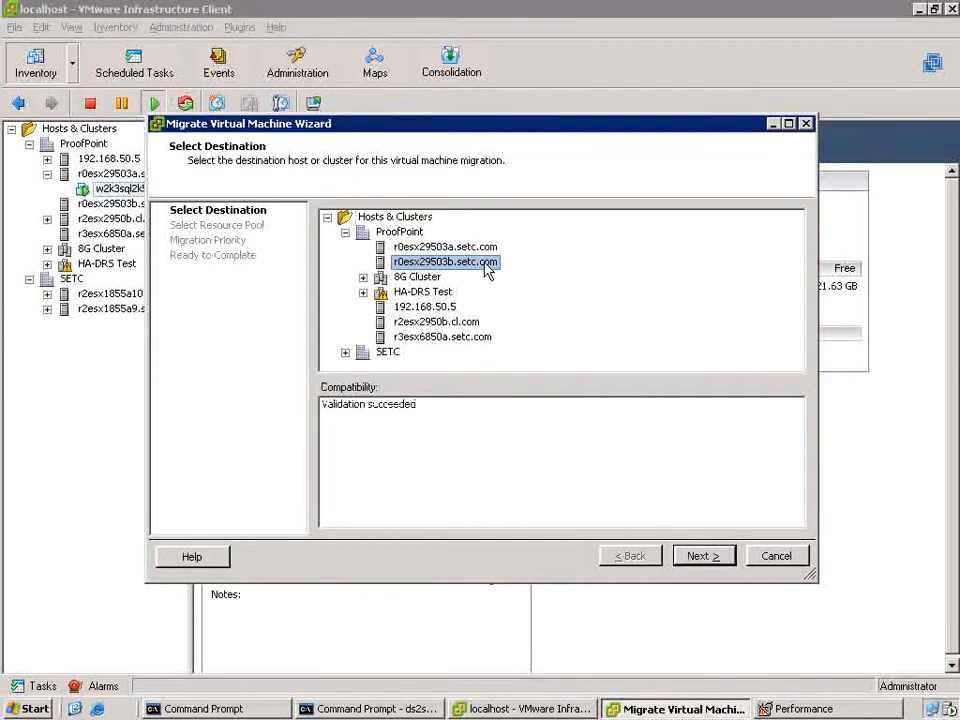
pyautogui.click(777, 557)
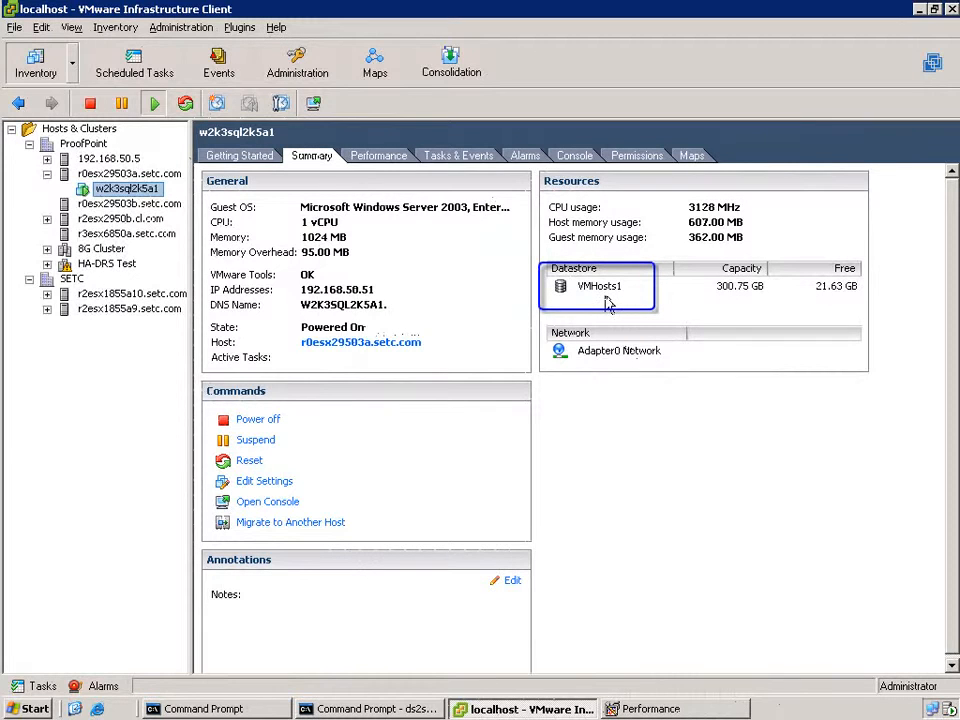
# - Check host r0esx29503a.setc.com's datastores, then bring up Performance and the Command Prompt
pyautogui.click(172, 175)
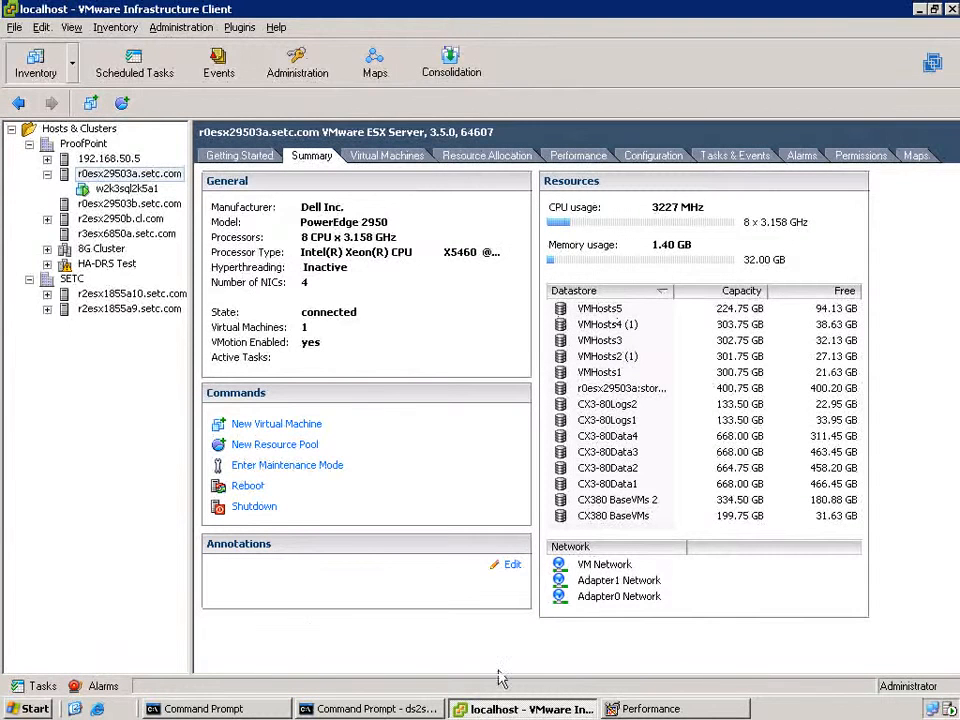
pyautogui.click(640, 710)
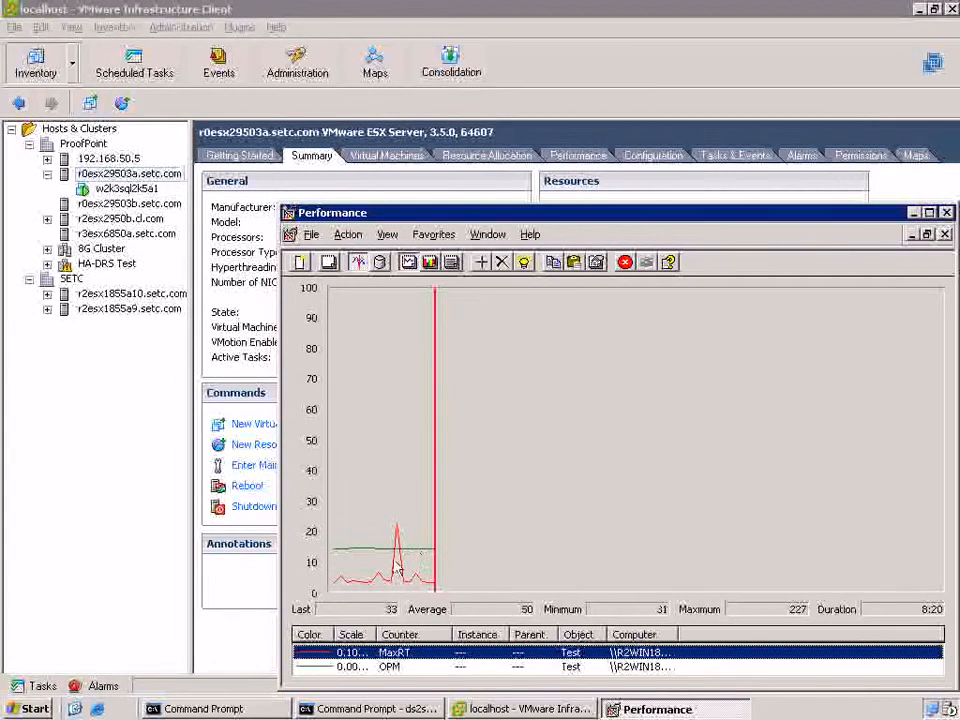
pyautogui.click(204, 709)
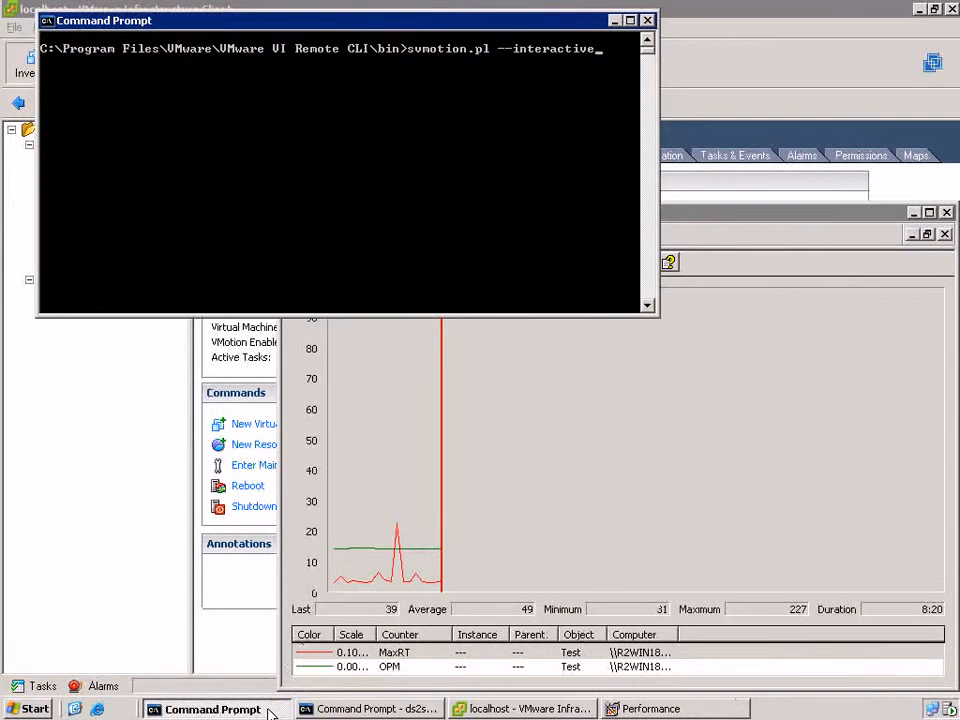
# - Run svmotion.pl --interactive and connect to server 10.10.10.114 as administrator with the password
pyautogui.press('Return')
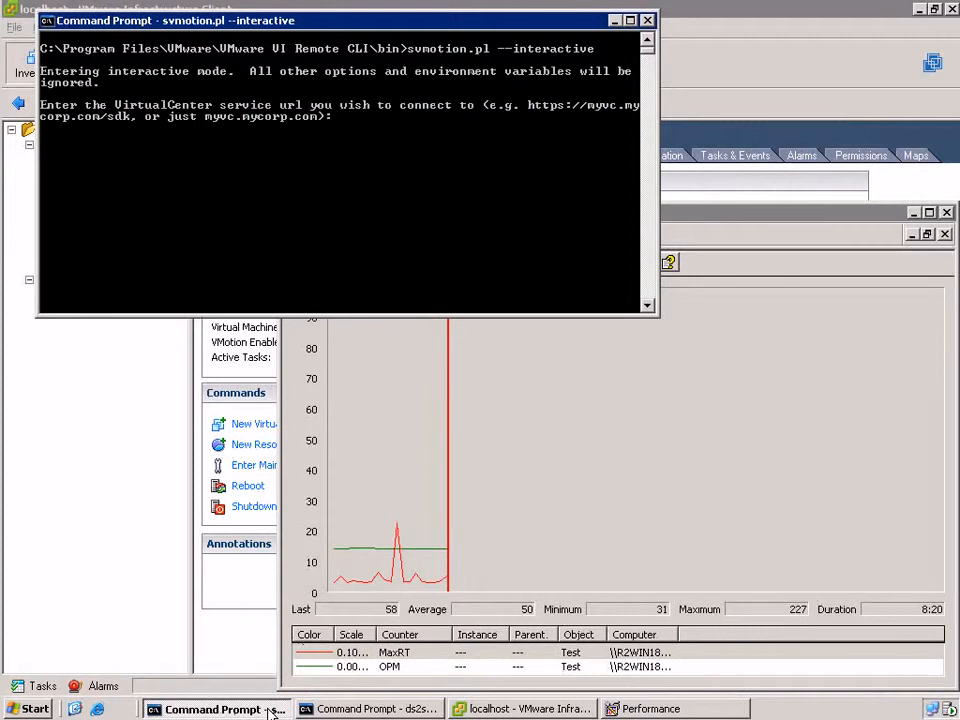
pyautogui.write('10.10.10.11')
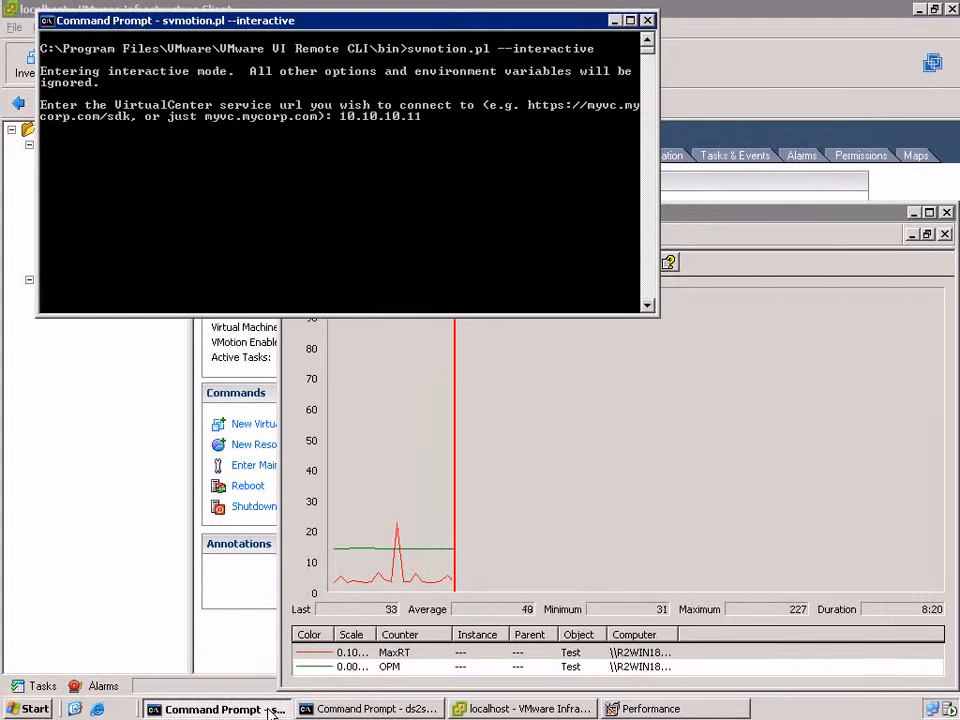
pyautogui.write('4')
pyautogui.press('Return')
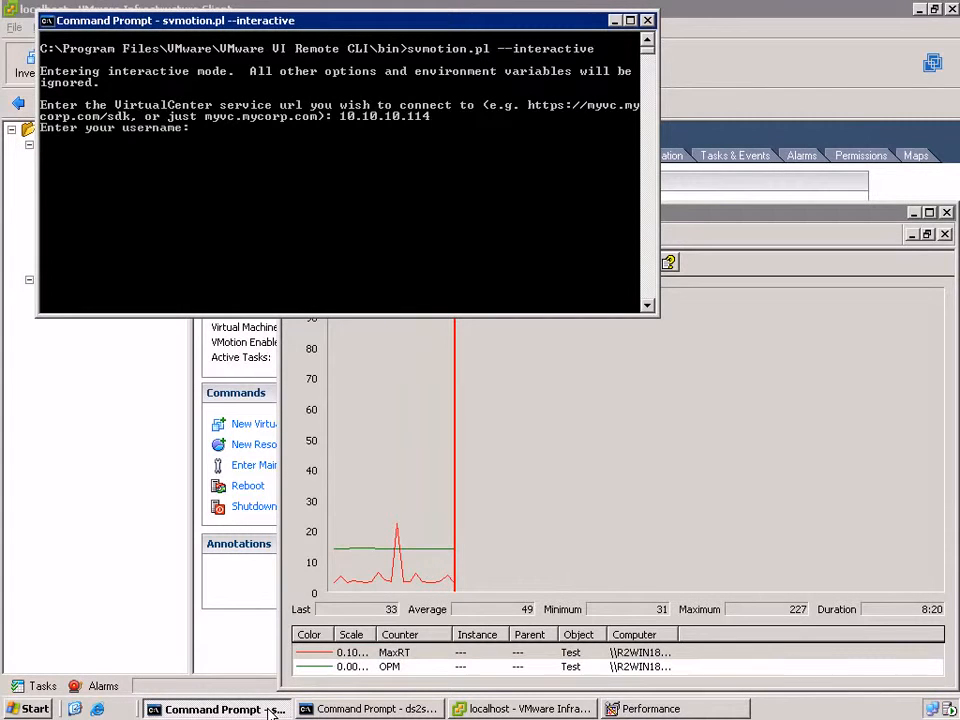
pyautogui.write('administrator')
pyautogui.press('Return')
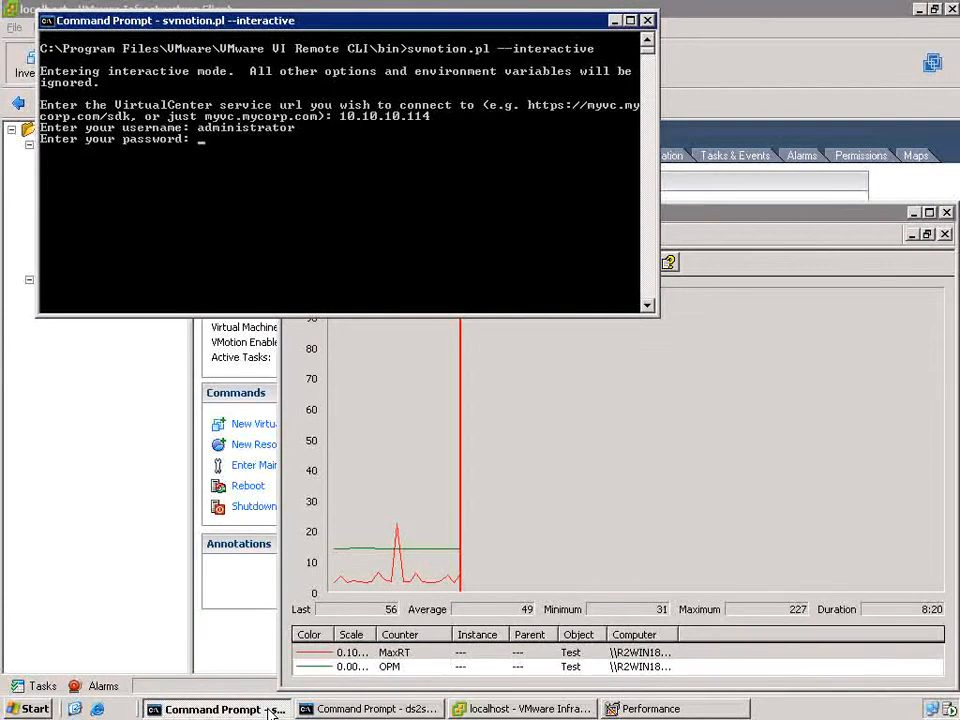
pyautogui.press('Return')
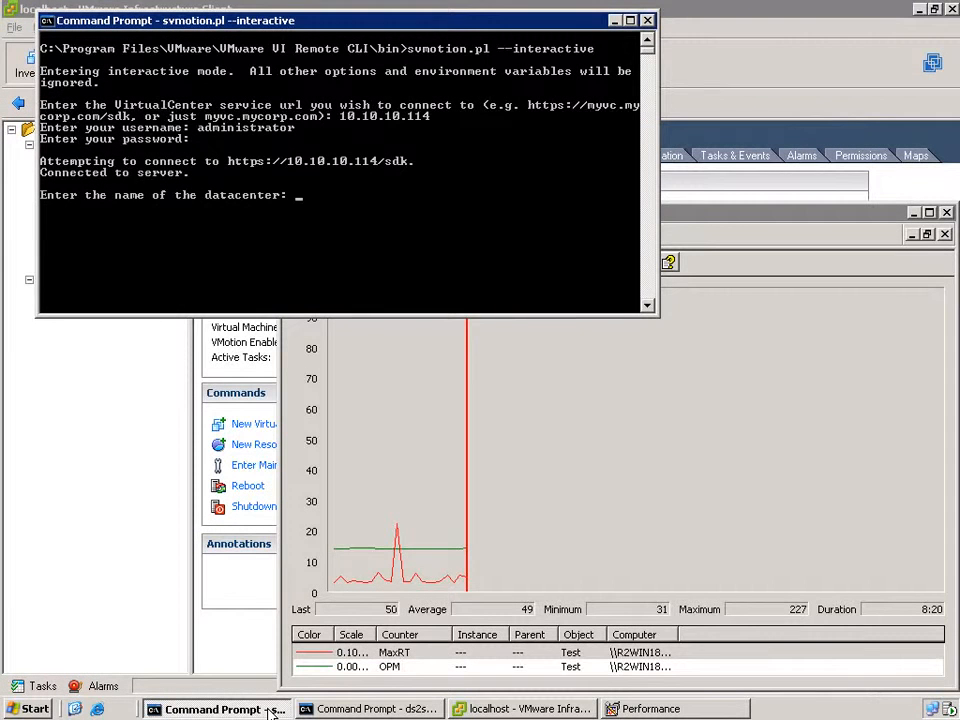
# - Move '[VMHosts1] w2k3sql2k5a1/w2k3sql2k5a1.vmx' in ProofPoint to VMHosts5, keeping disks with the VM
pyautogui.write('ProofPoint')
pyautogui.press('Return')
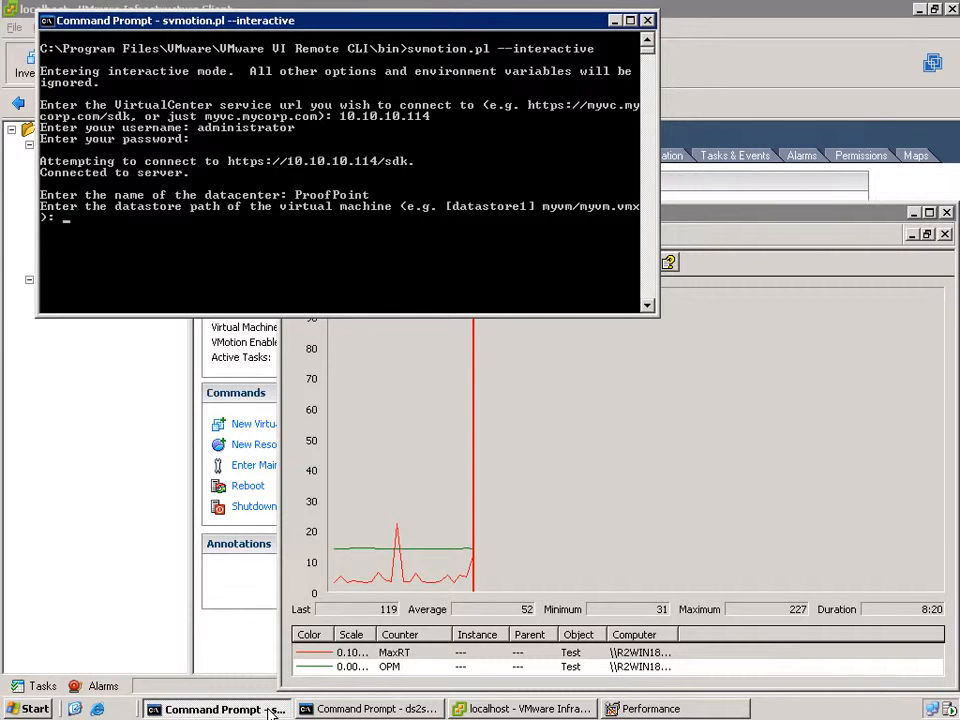
pyautogui.write('[VM')
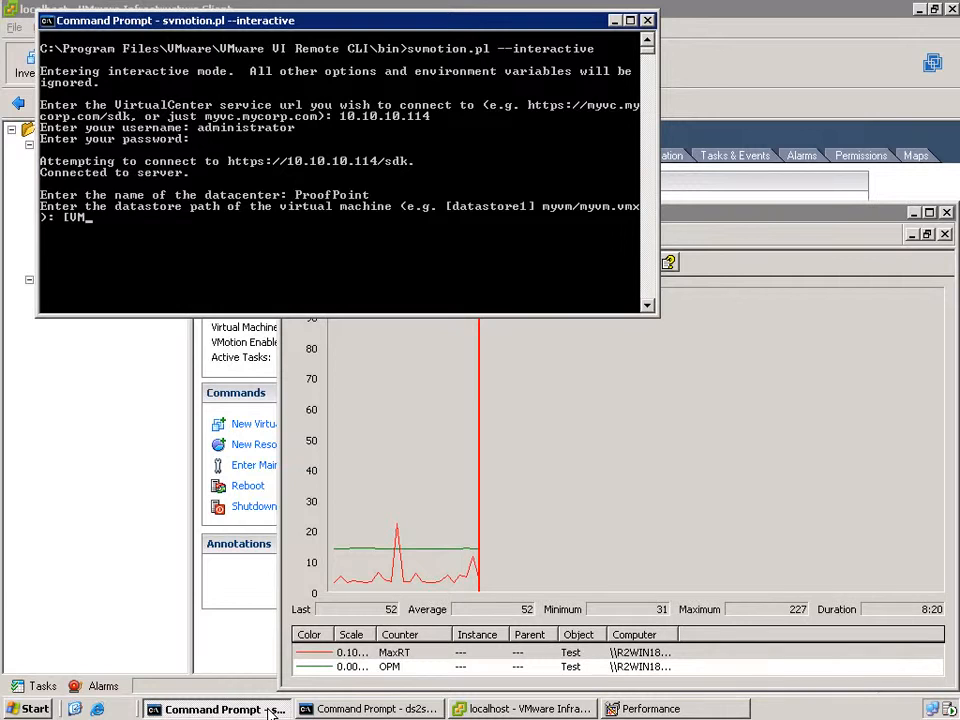
pyautogui.write('Hosts1')
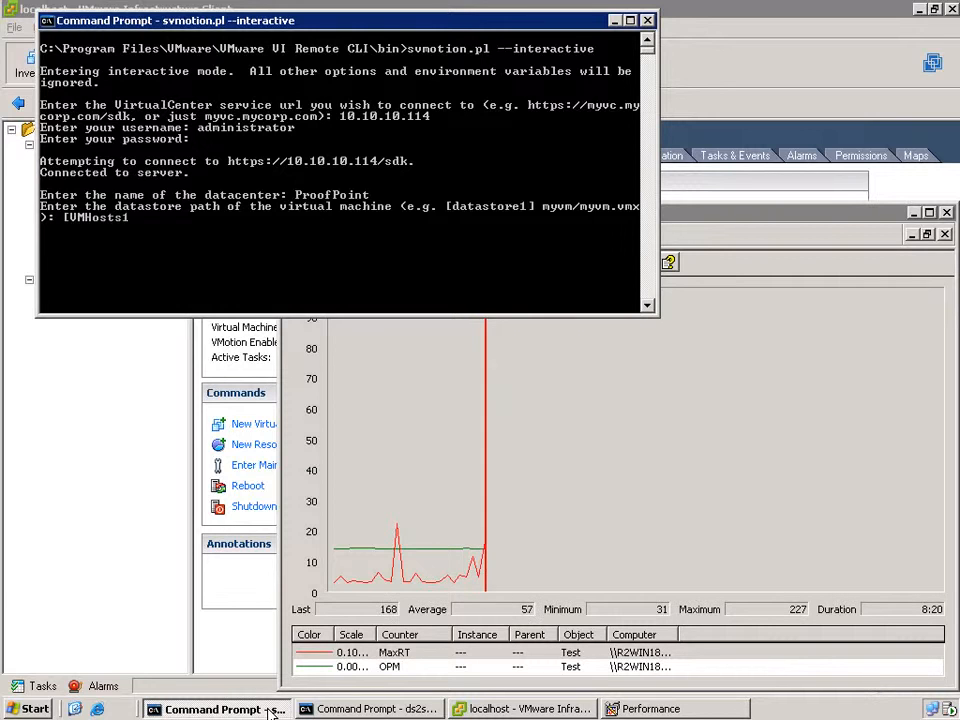
pyautogui.write('] w2k3sql2')
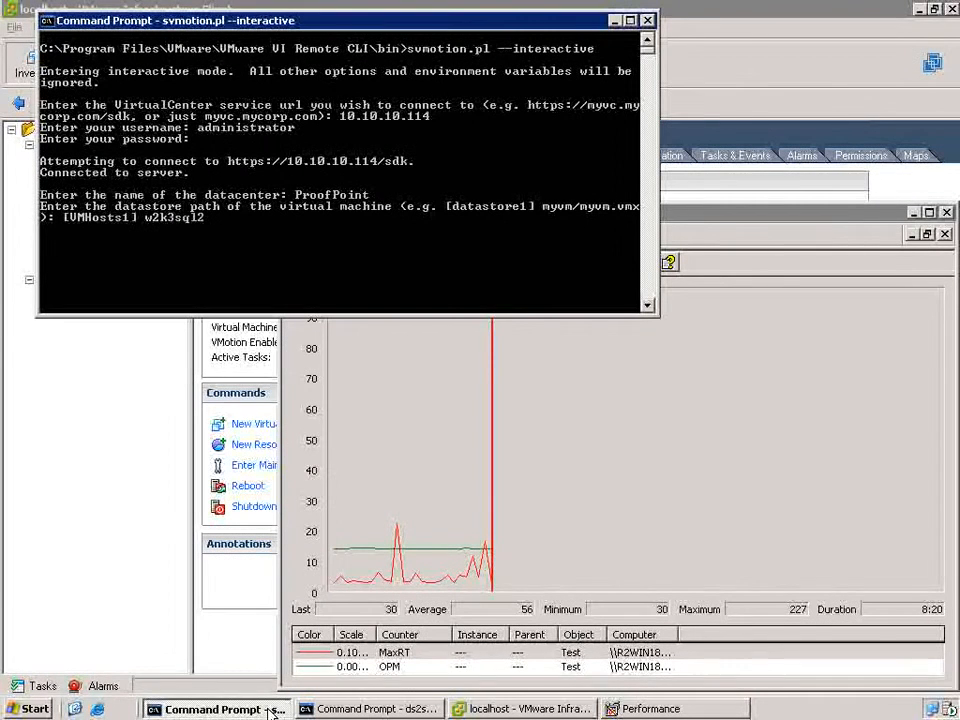
pyautogui.write('k5a1')
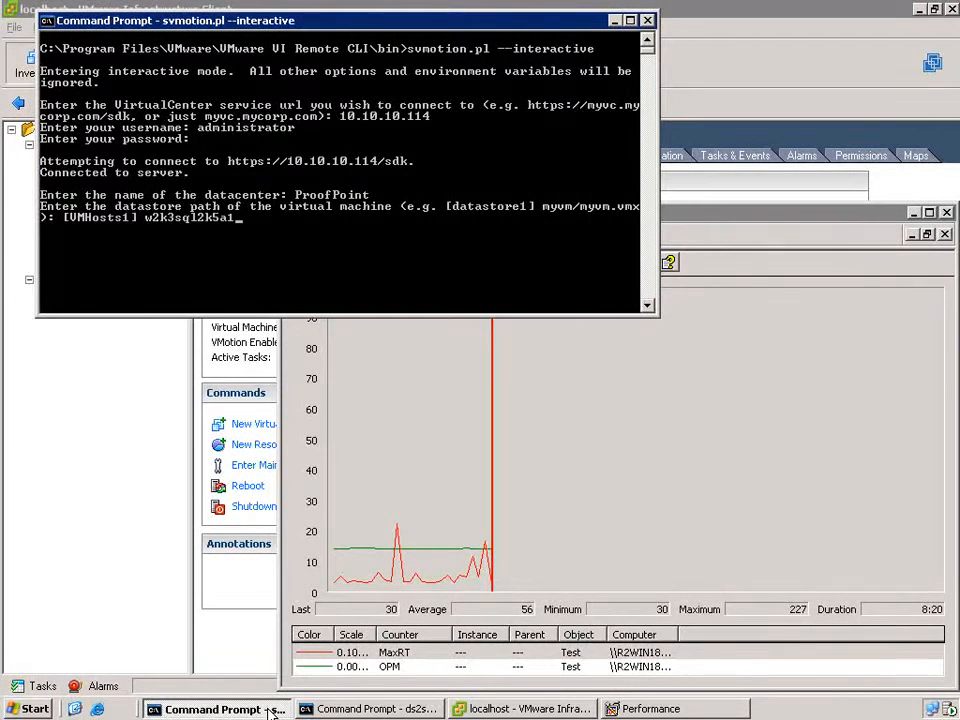
pyautogui.write('/')
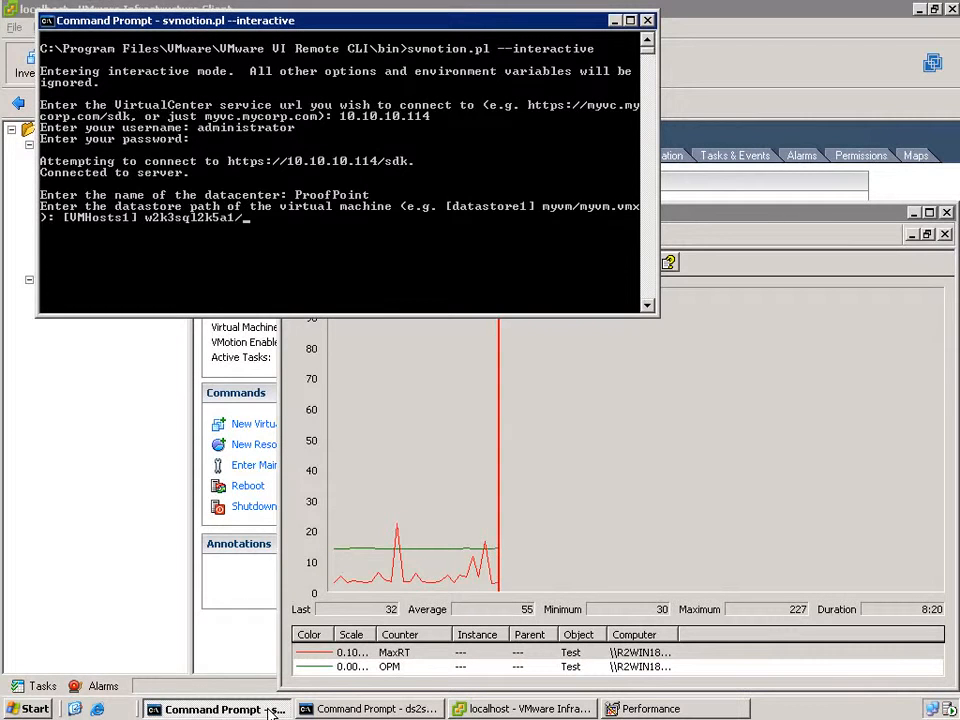
pyautogui.write('w2k3sql2k5a1.vmx')
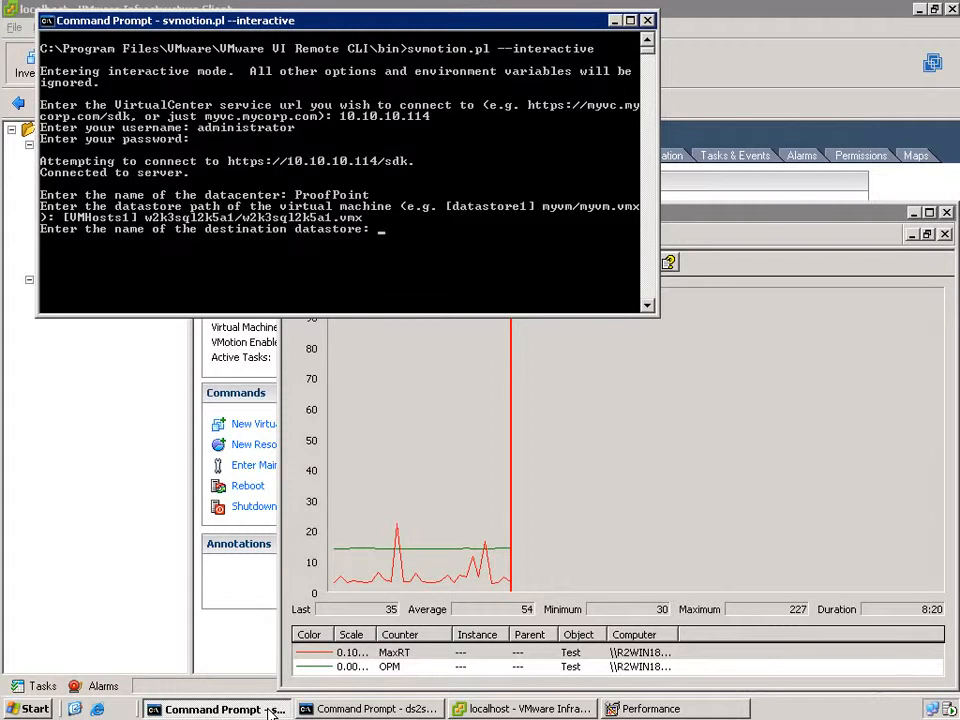
pyautogui.write('VMHost')
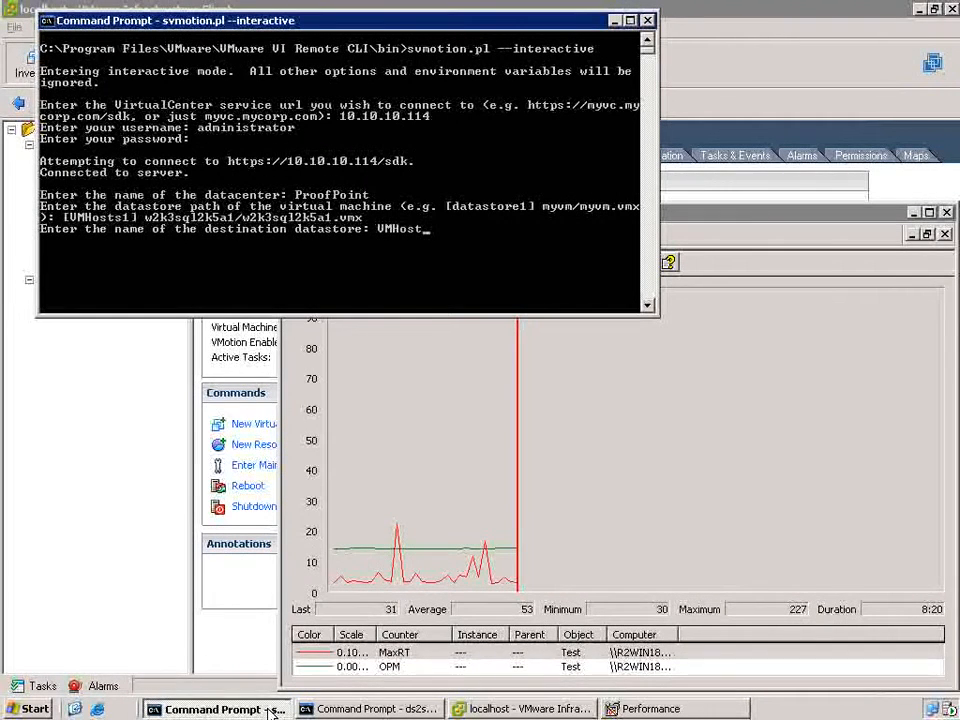
pyautogui.write('s5')
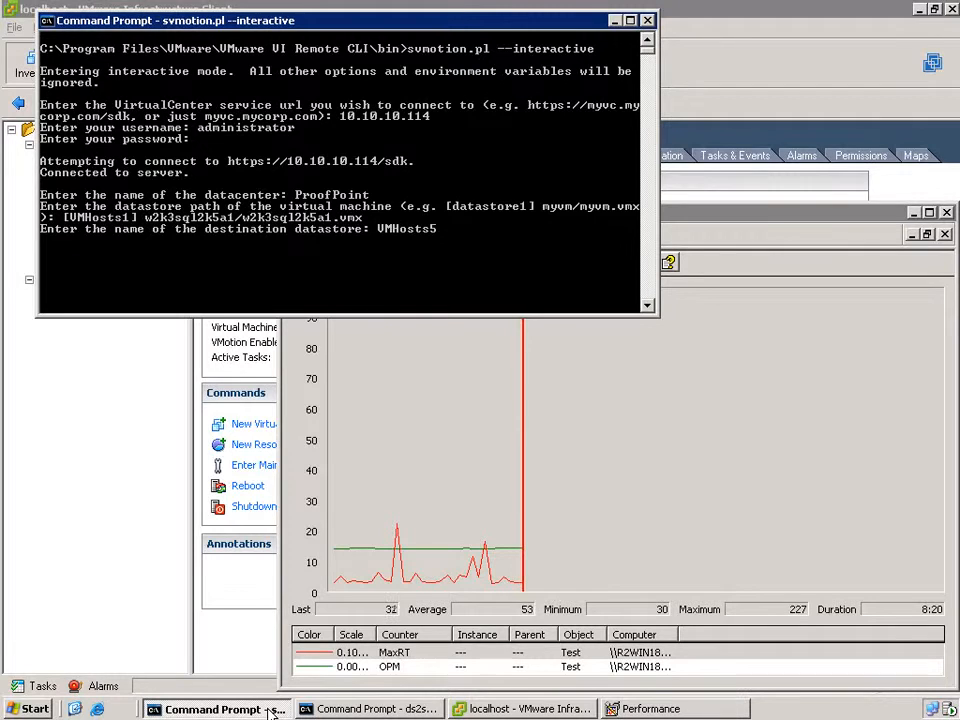
pyautogui.press('Return')
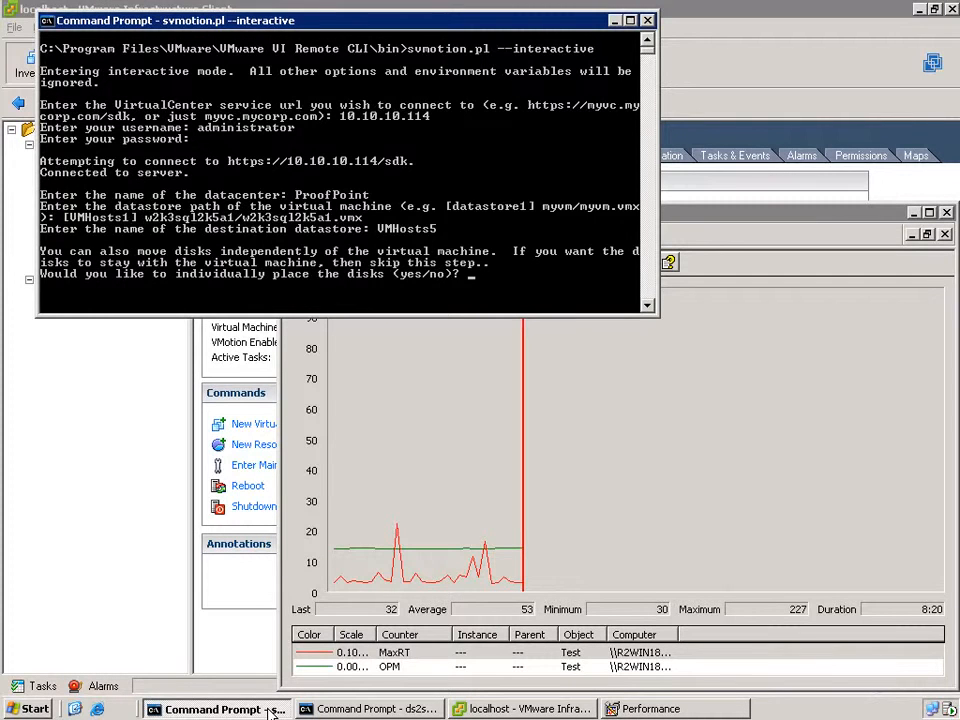
pyautogui.write('no')
pyautogui.press('Return')
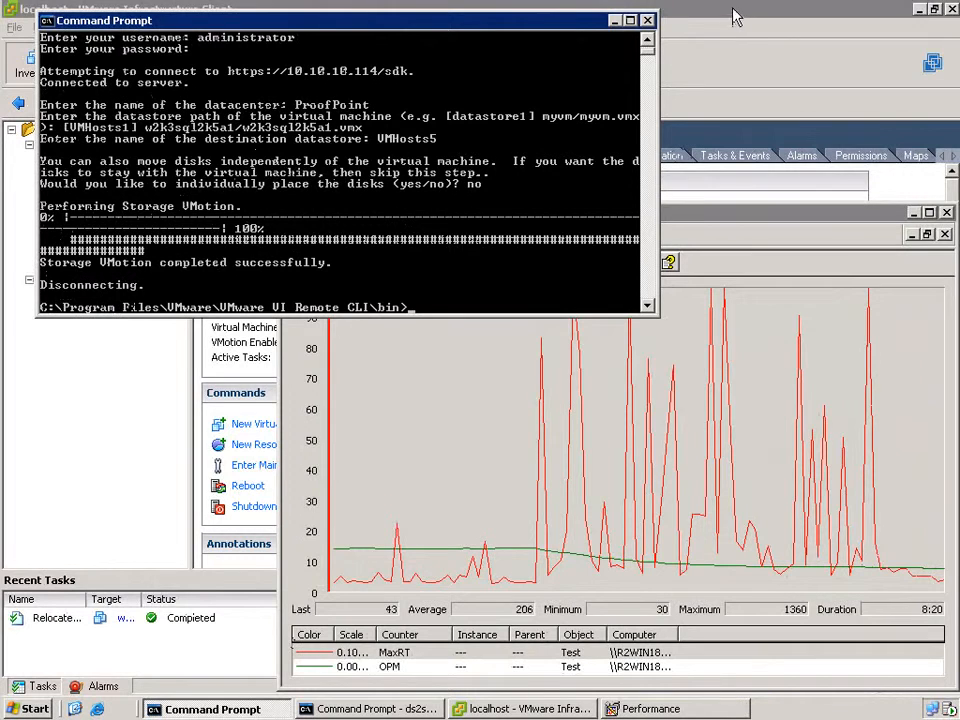
# - Minimize both windows, verify w2k3sql2k5a1's Summary lists VMHosts5, then restore Performance
pyautogui.click(615, 20)
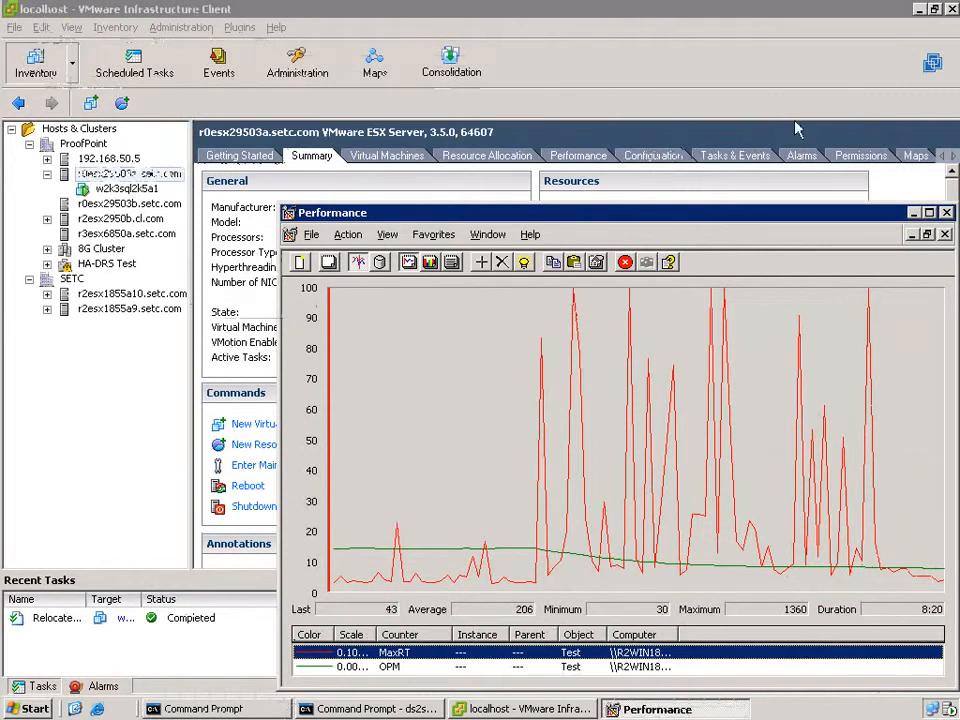
pyautogui.click(913, 213)
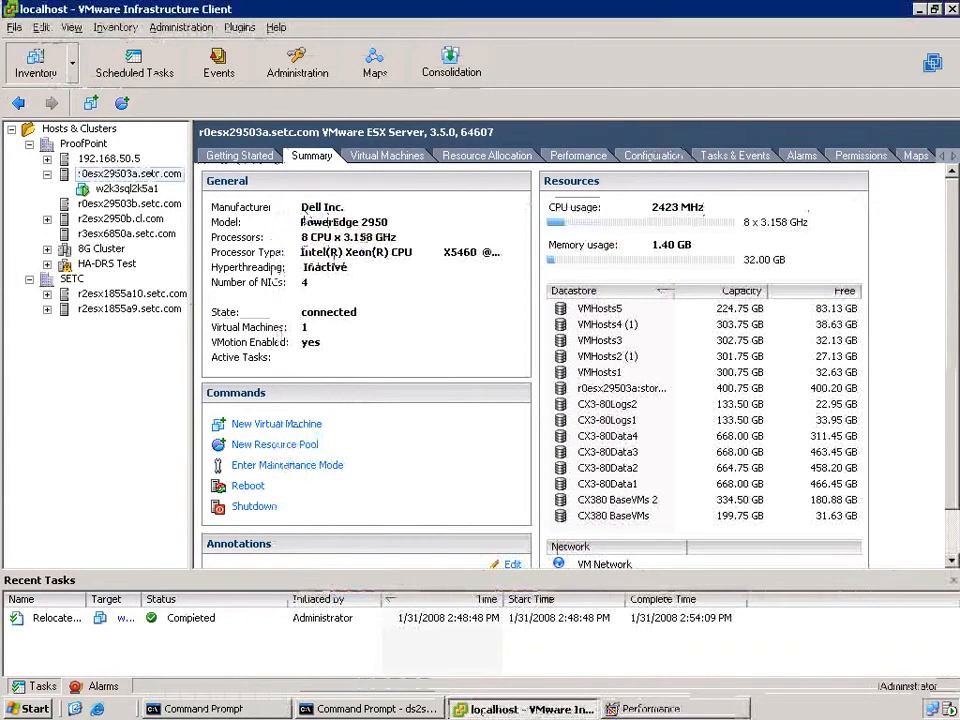
pyautogui.click(130, 189)
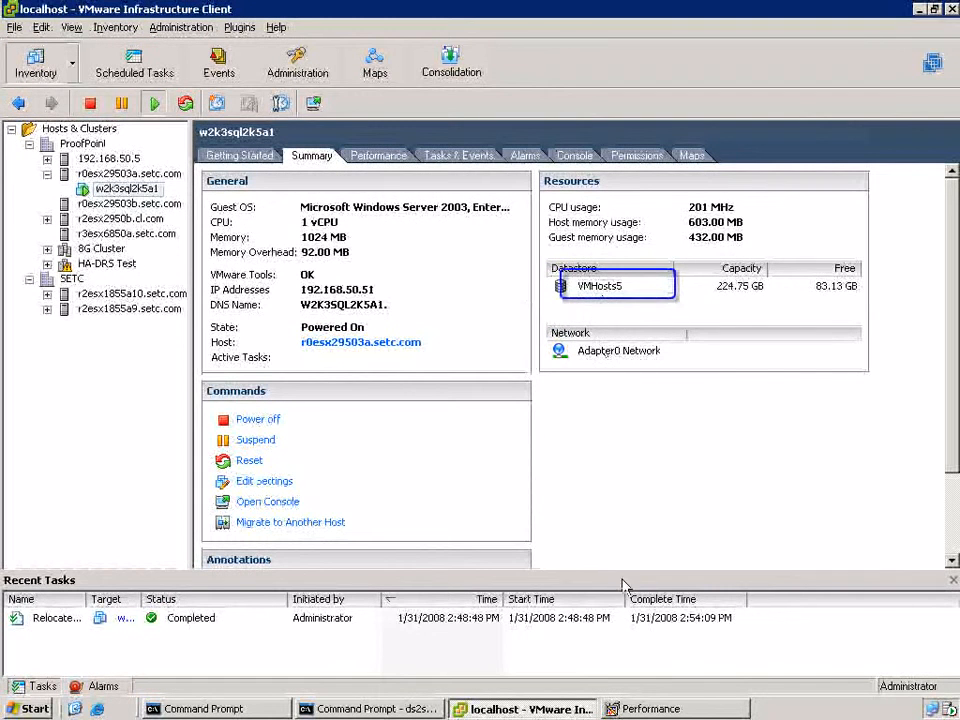
pyautogui.click(657, 710)
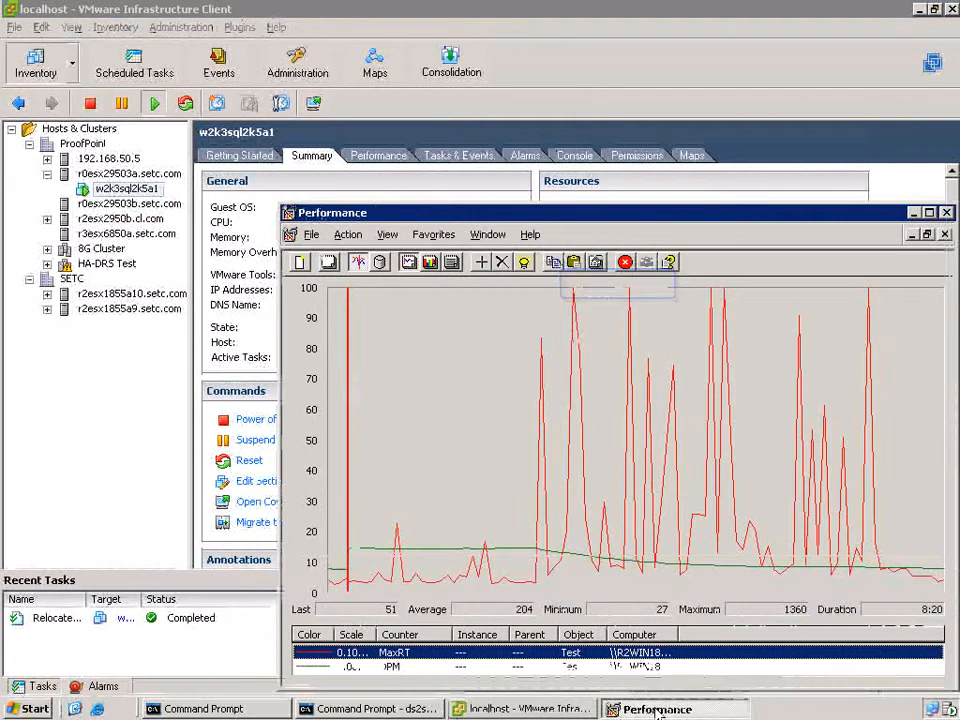